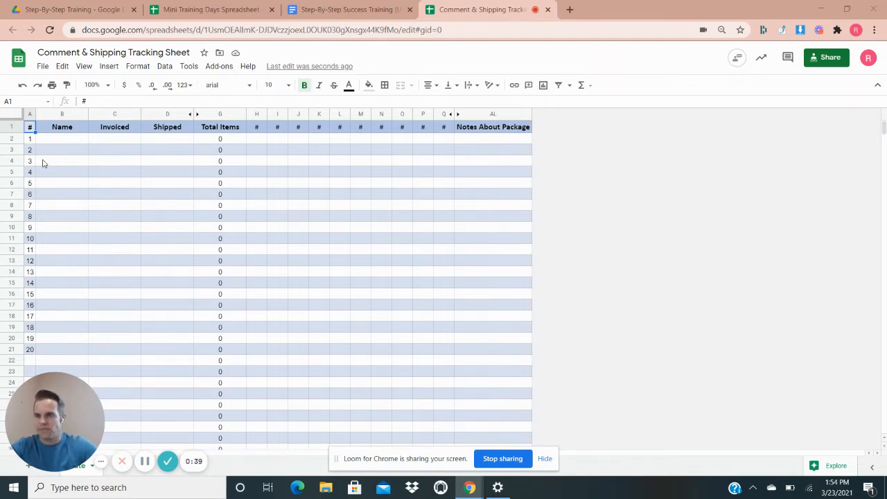
- Unhide columns E and F between Shipped and Total Items and review the Address and Email Address headers
click(49, 142)
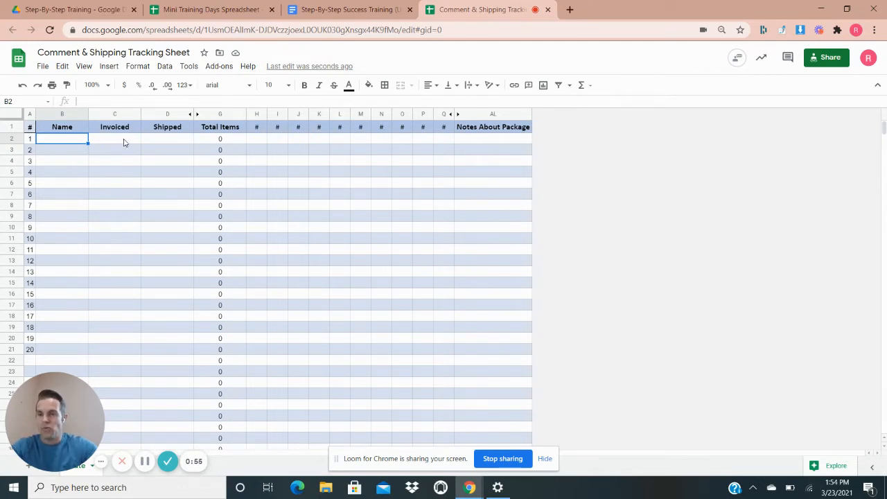
click(198, 113)
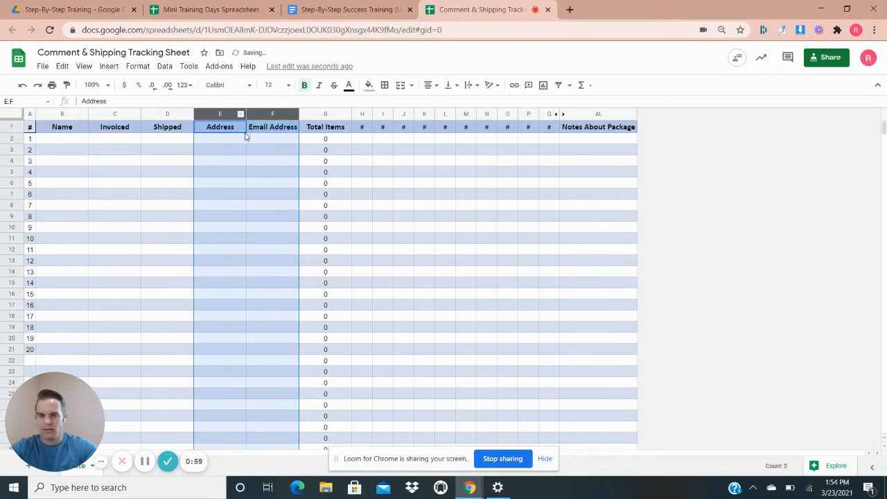
click(219, 143)
click(263, 132)
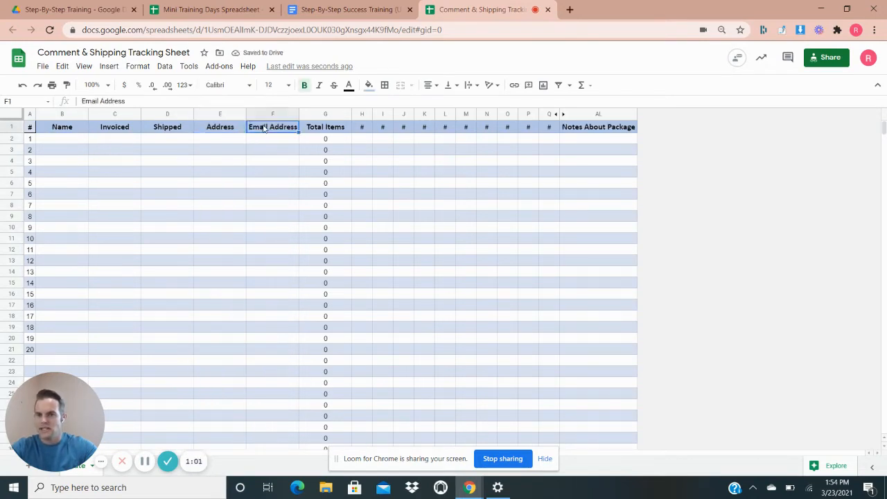
click(233, 131)
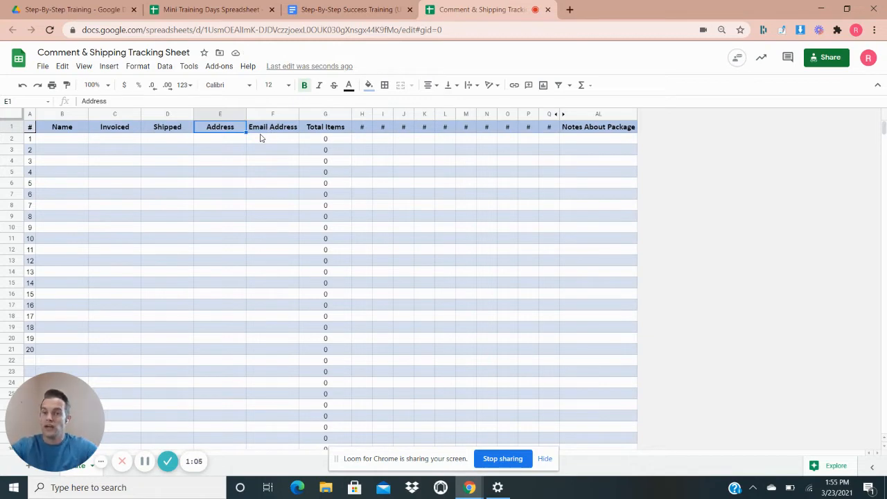
- Hide the Address and Email Address columns (E–F)
drag(264, 115, 224, 115)
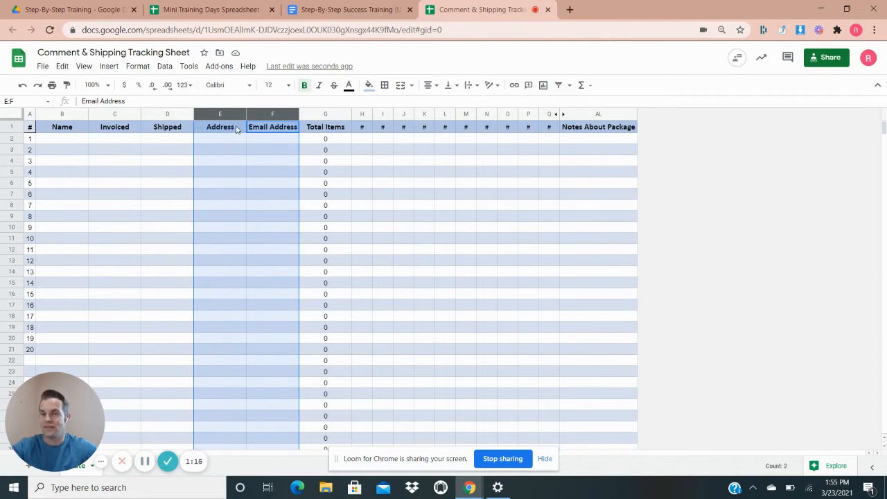
right_click(220, 116)
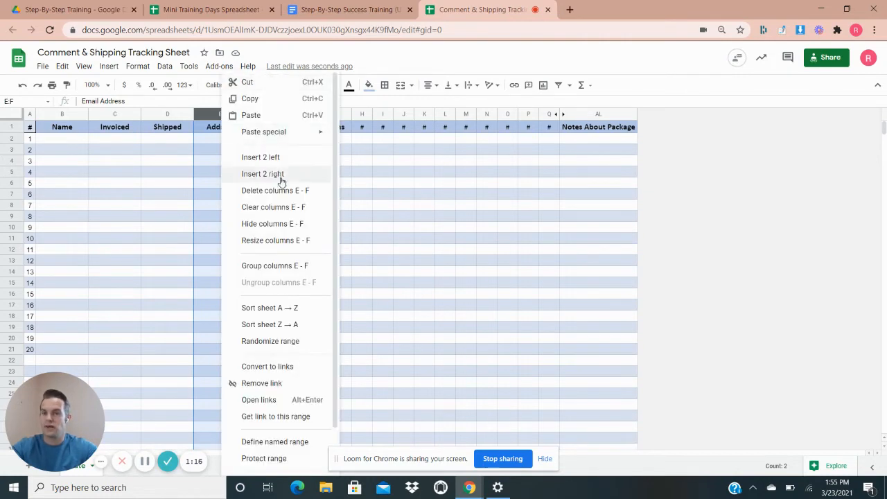
click(273, 225)
click(156, 154)
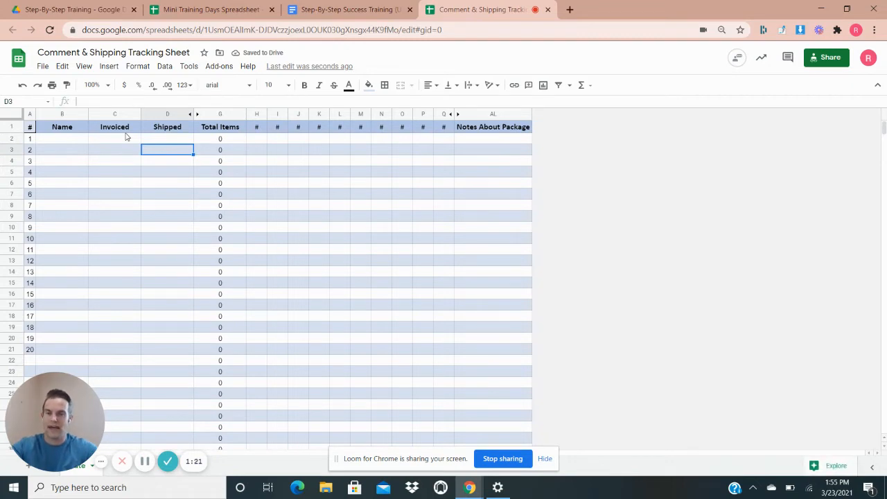
click(78, 142)
click(109, 143)
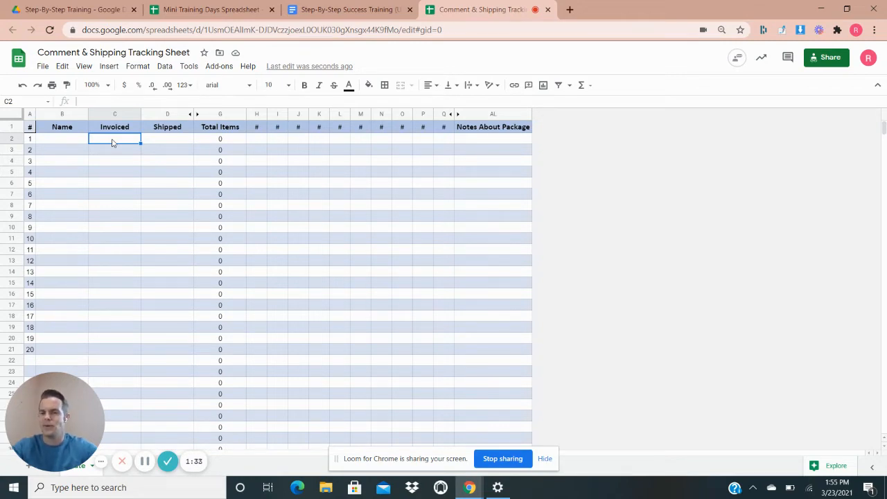
click(163, 145)
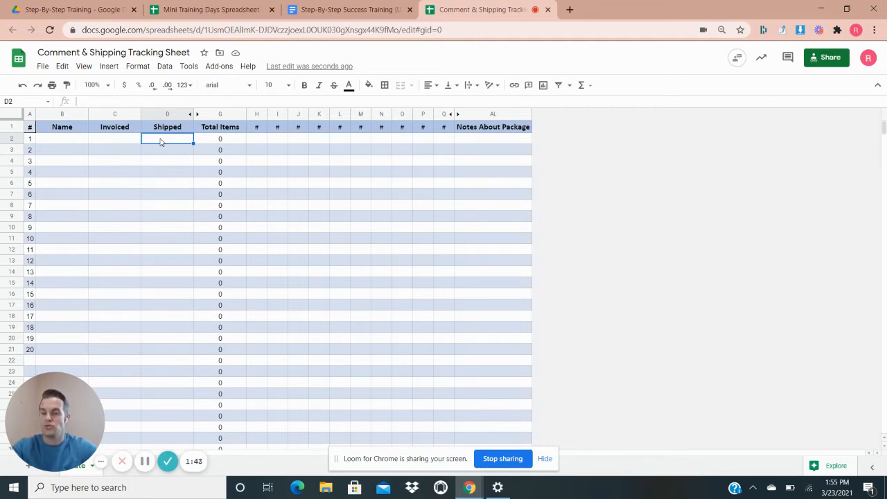
- Unhide the extra item number columns R through AK before the Notes About Package column
click(259, 139)
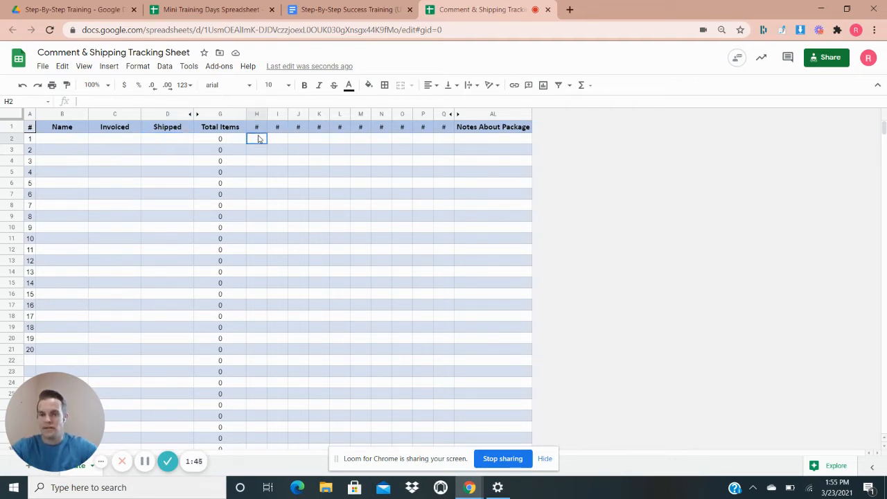
click(457, 115)
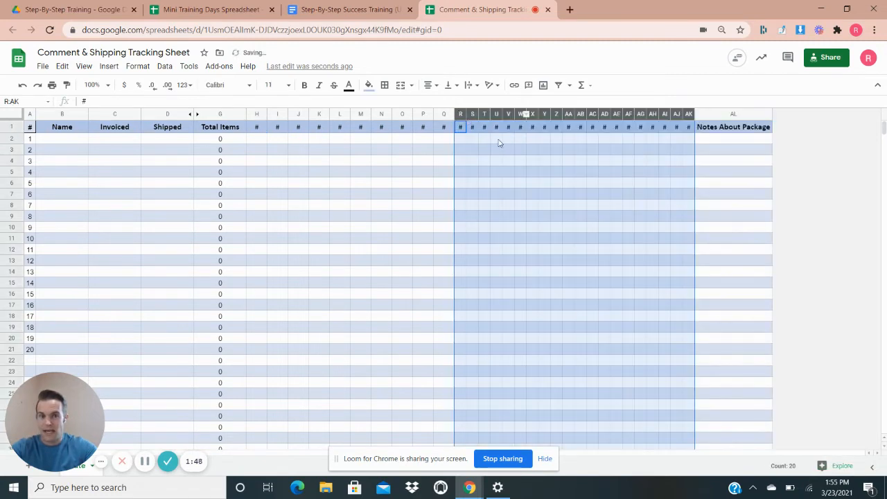
click(259, 140)
drag(443, 129, 263, 131)
- Hide the extra item number columns R through AK
mouse_move(461, 131)
mouse_down()
mouse_move(688, 129)
mouse_move(460, 115)
mouse_up()
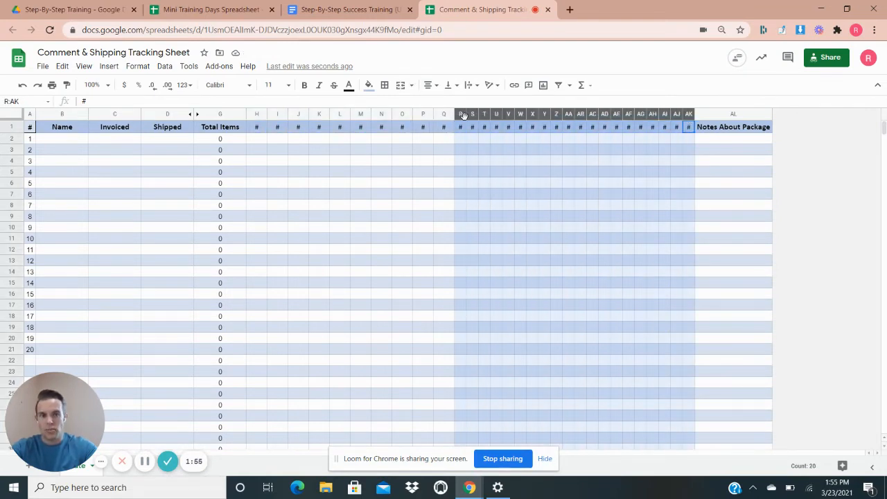
right_click(487, 131)
click(525, 224)
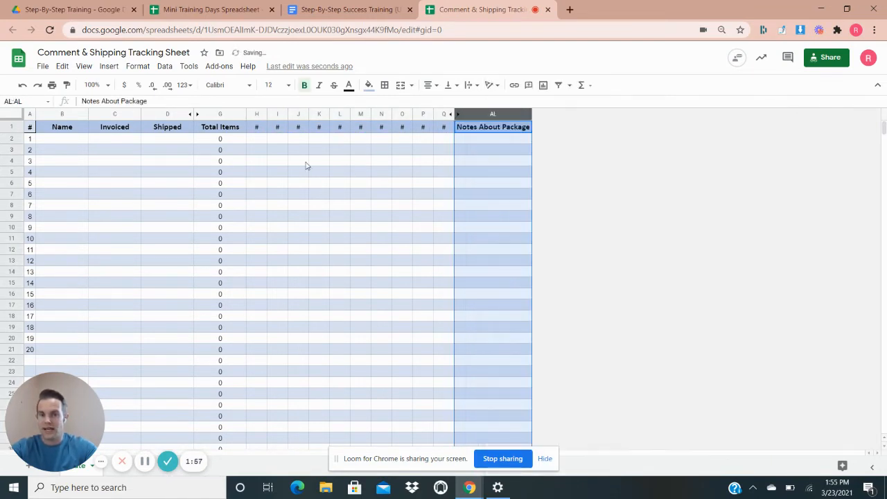
click(236, 141)
- Enter item numbers 101, 103 and 107 in cells H2, I2 and J2, and inspect the first row's Total Items formula
click(256, 141)
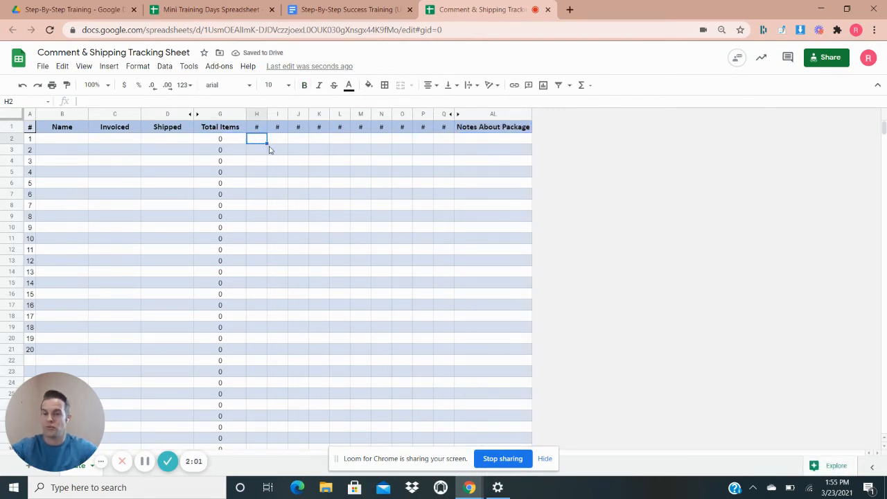
text(10)
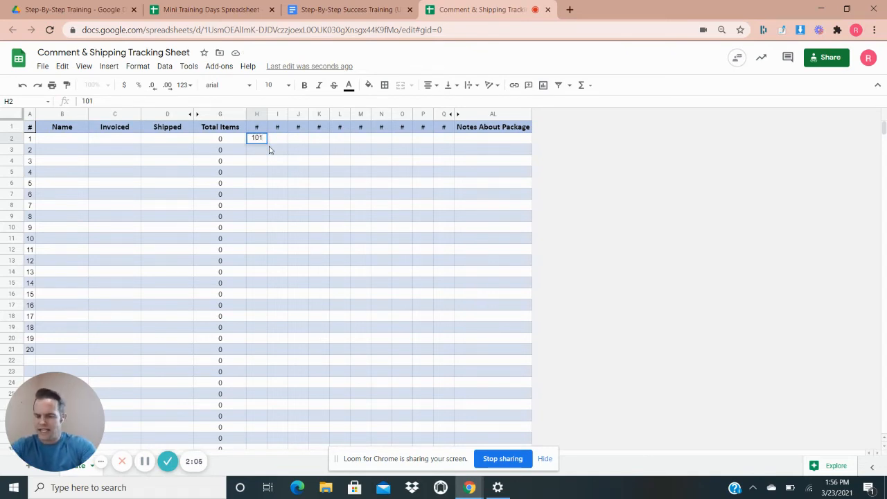
text(1)
key(Tab)
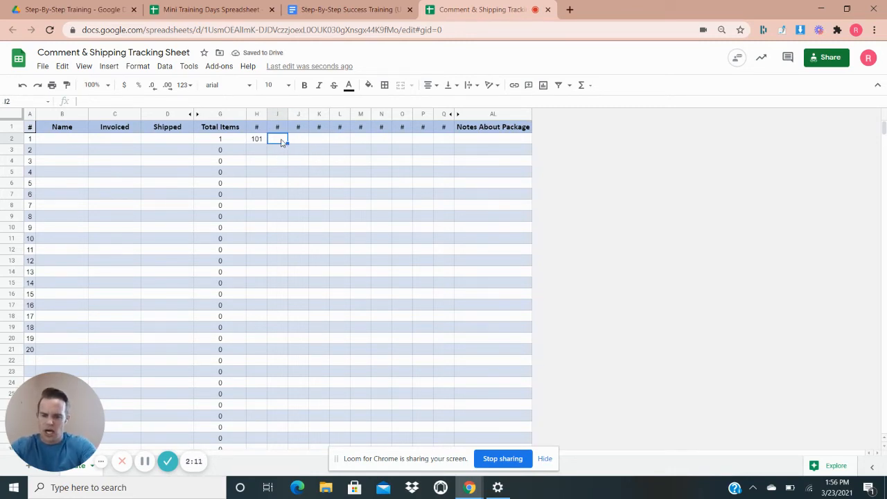
text(102)
key(Tab)
text(10)
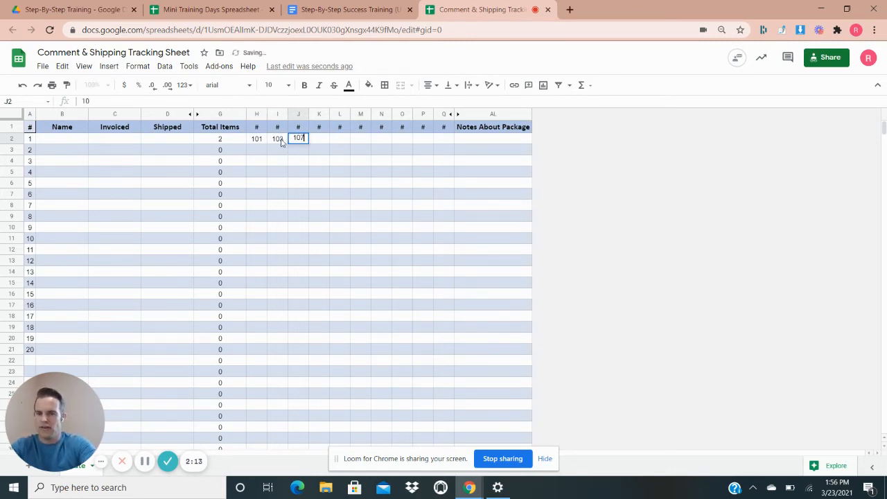
text(7)
click(254, 139)
click(234, 144)
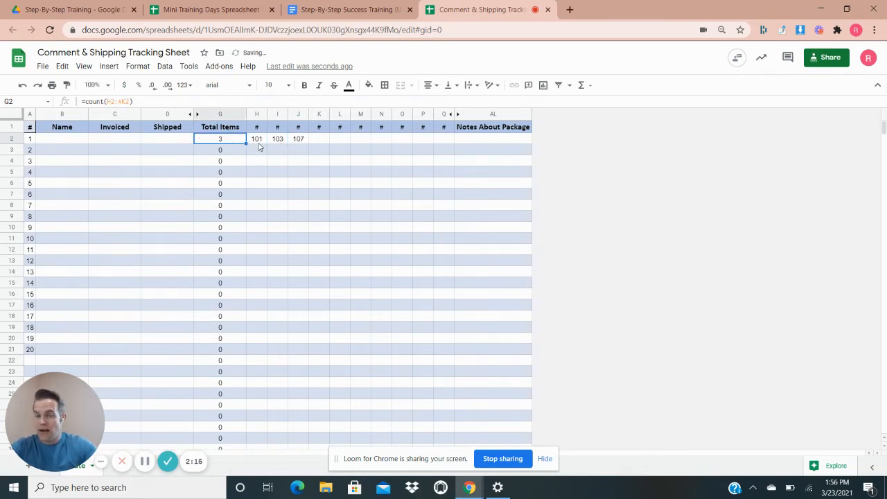
- Add item number 5 in cell K2 and recheck the Total Items cell of that row
click(316, 140)
text(5)
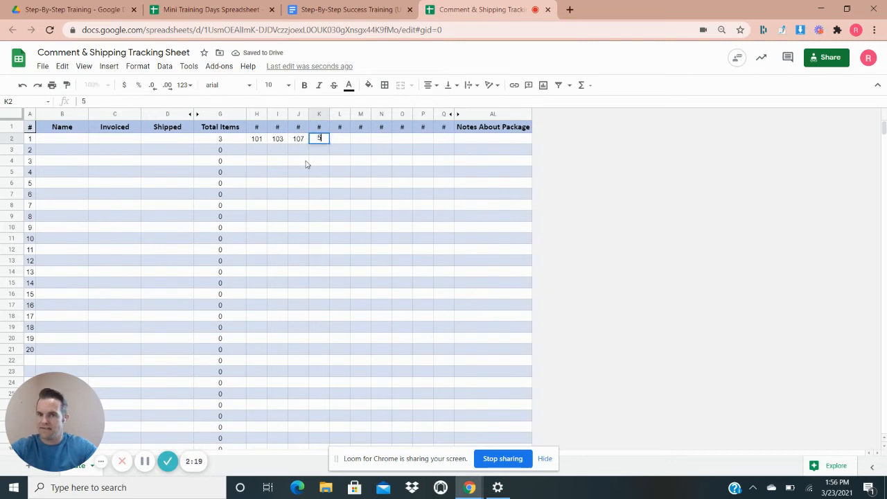
key(Return)
click(219, 142)
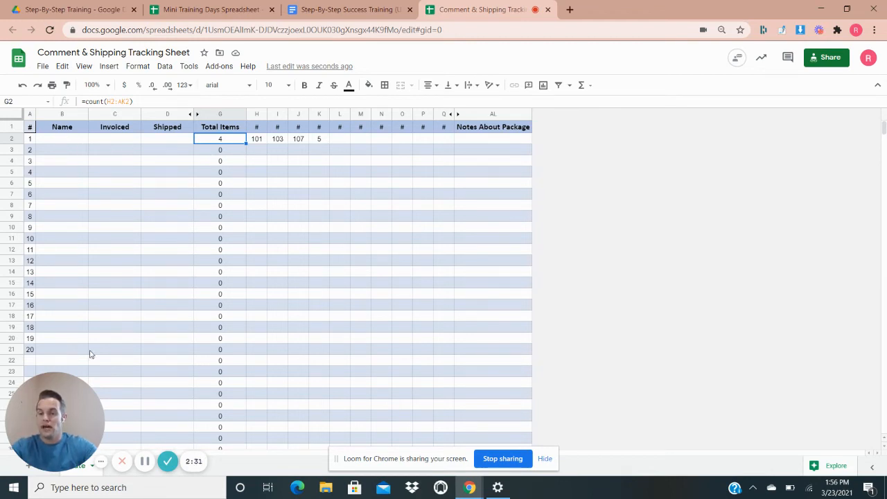
- Add a new blank sheet to the workbook and copy the entire contents of the Date sheet
drag(80, 424, 786, 418)
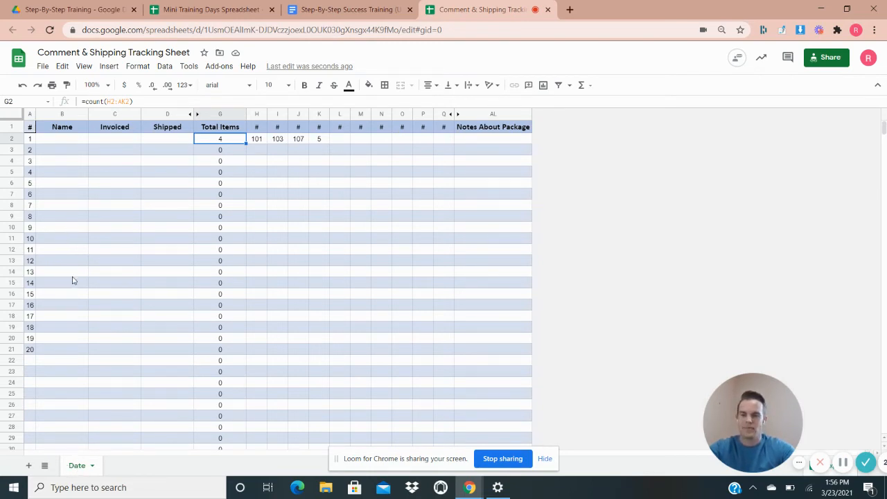
click(29, 465)
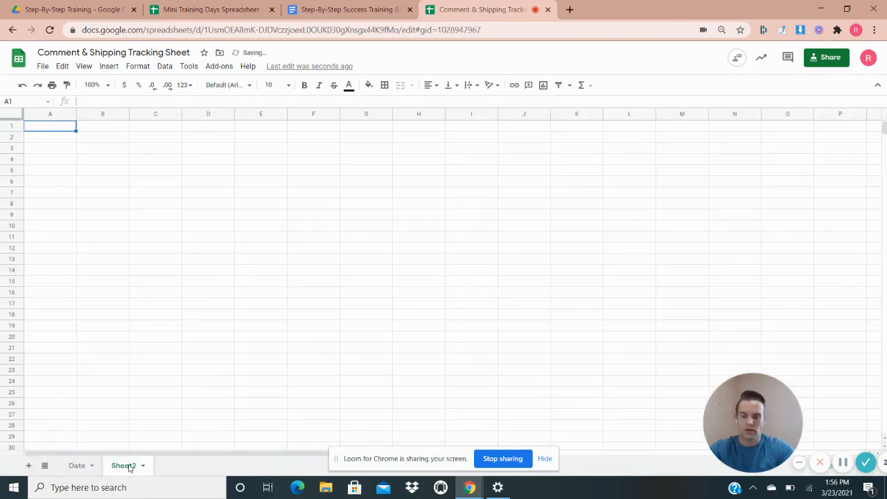
click(78, 465)
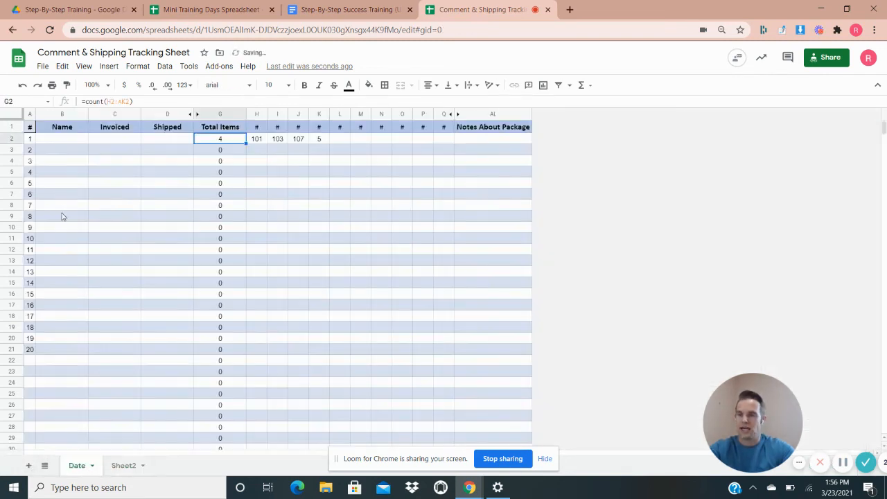
click(14, 119)
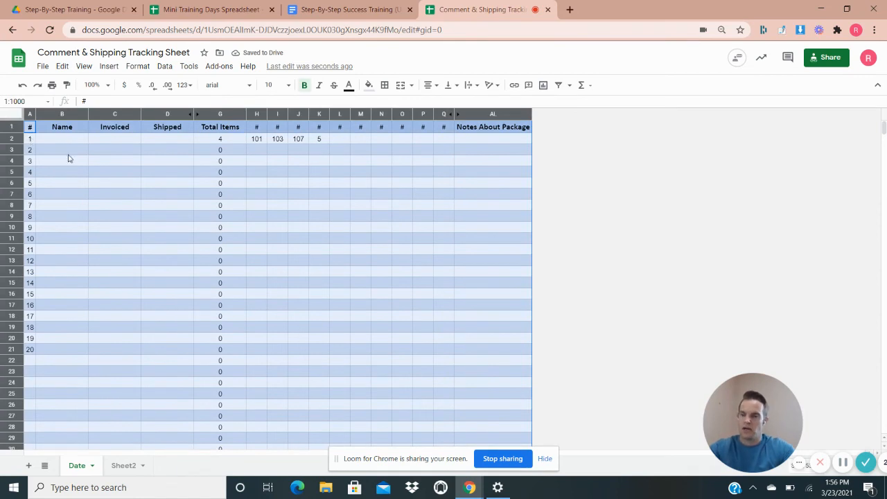
right_click(43, 167)
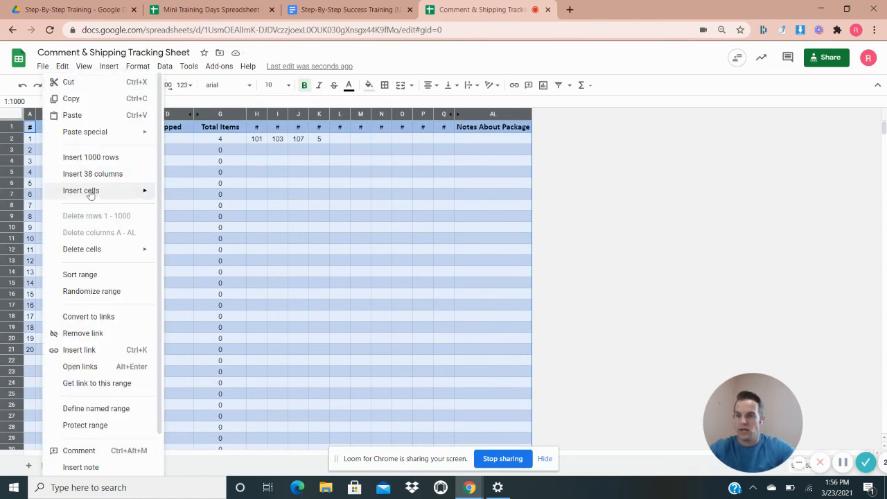
click(77, 103)
- Paste the copied tracking table over the whole of Sheet2
click(131, 466)
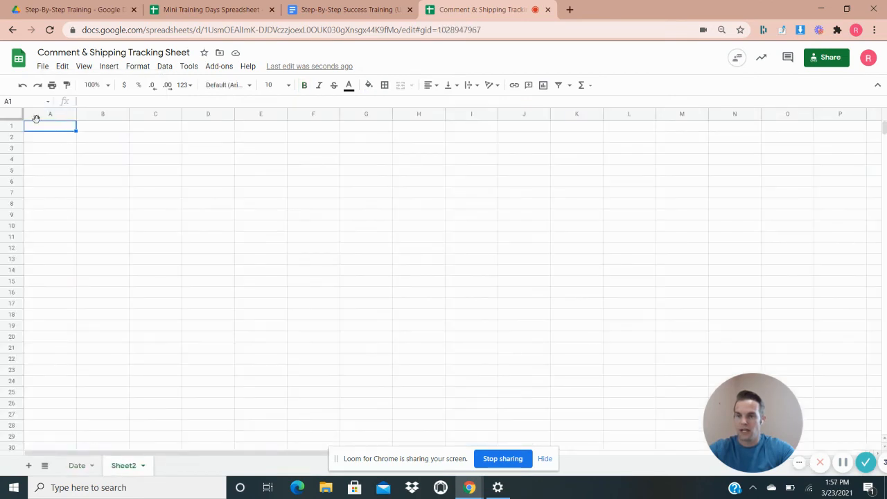
click(14, 118)
right_click(14, 118)
click(56, 138)
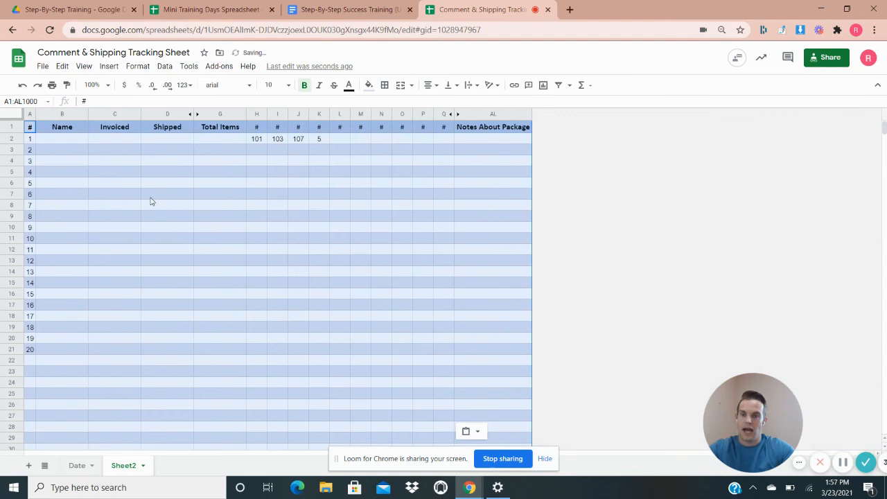
click(286, 151)
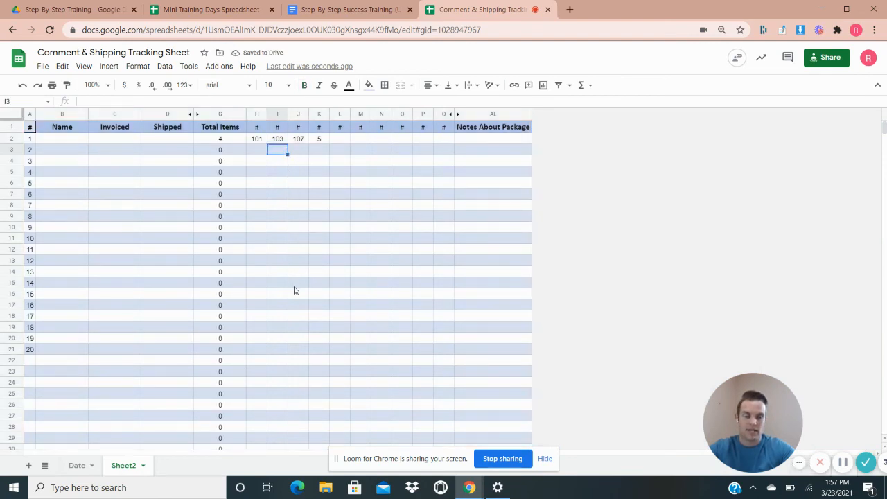
- Compare the Date sheet with its copy in Sheet2, ending on the first Name cell of the Date sheet
click(77, 466)
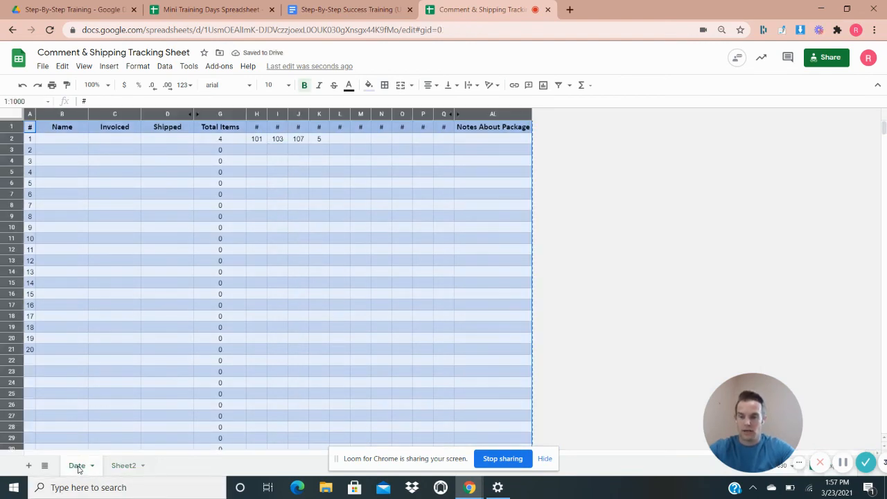
click(123, 466)
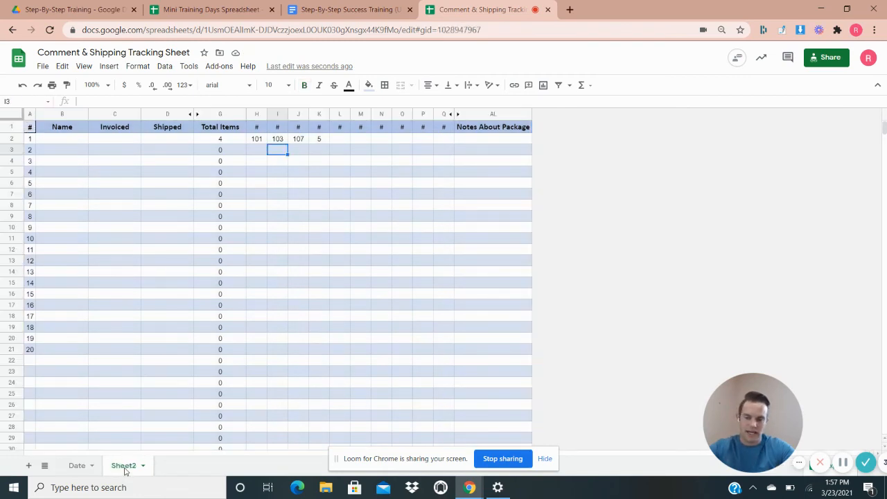
click(78, 466)
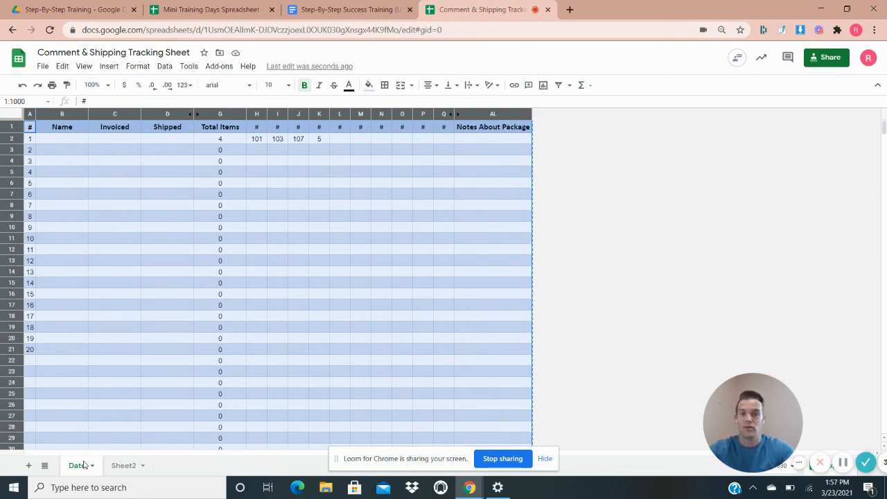
click(54, 142)
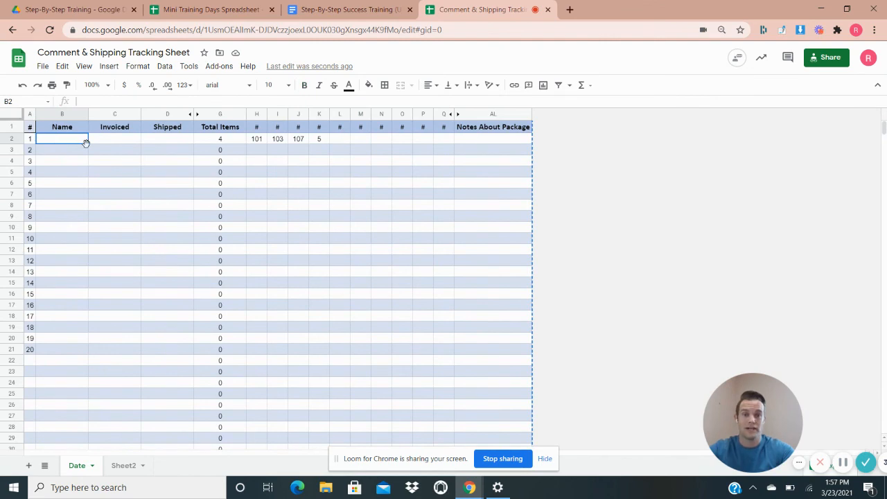